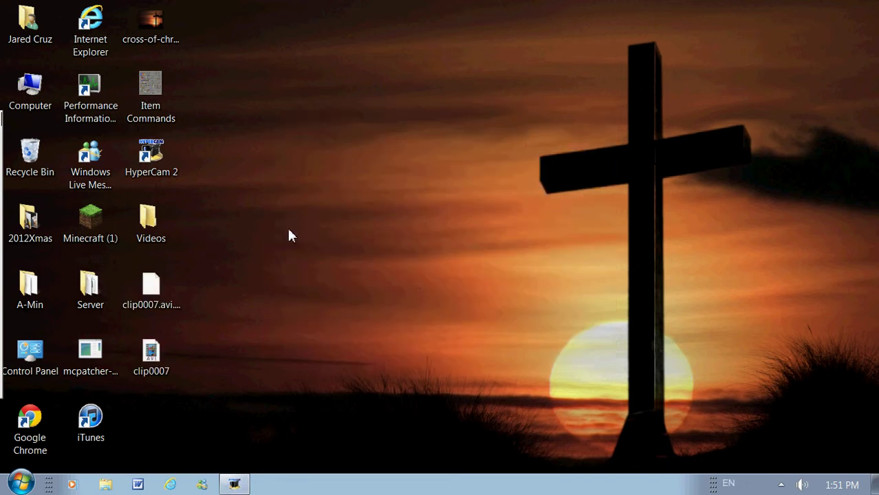
Launch Internet Explorer maximized and go to PLANETMINECRAFT from the address bar
{"action": "left_click_drag", "start_coordinate": [220, 8], "coordinate": [756, 380]}
{"action": "mouse_move", "coordinate": [154, 292]}
{"action": "double_click", "coordinate": [108, 21]}
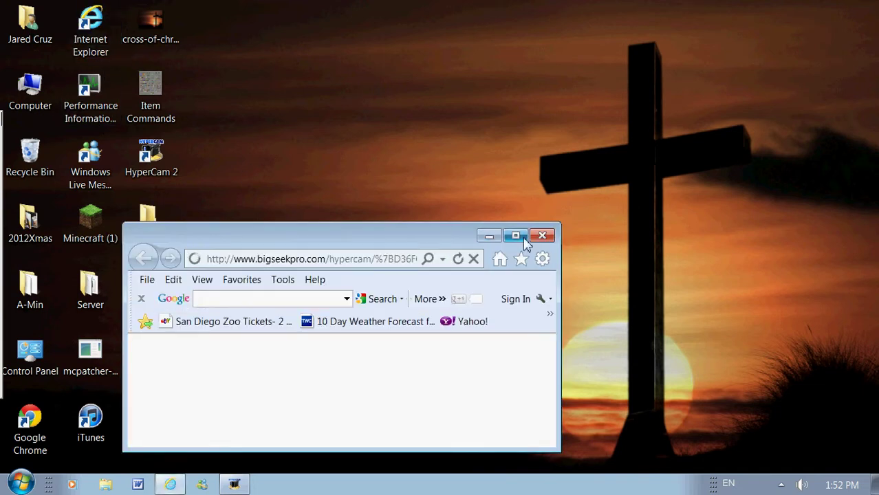
{"action": "left_click", "coordinate": [516, 237]}
{"action": "left_click", "coordinate": [217, 33]}
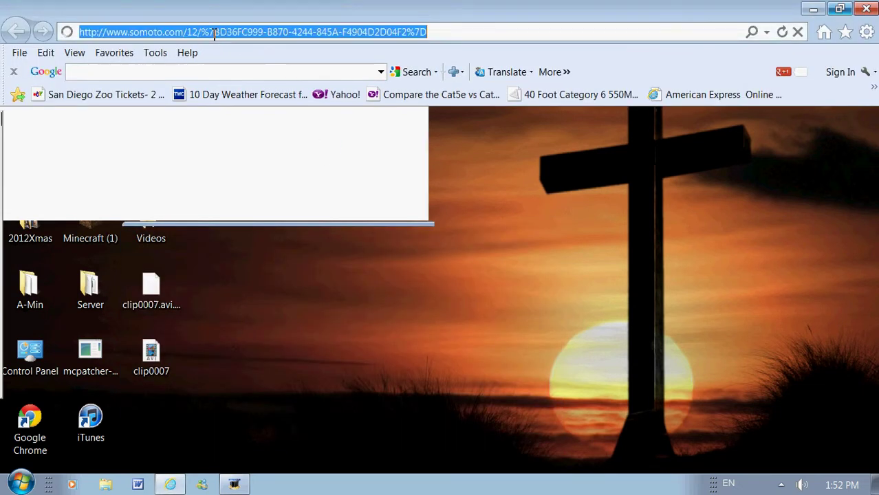
{"action": "key", "text": "BackSpace"}
{"action": "type", "text": "PLANETMINECRAF"}
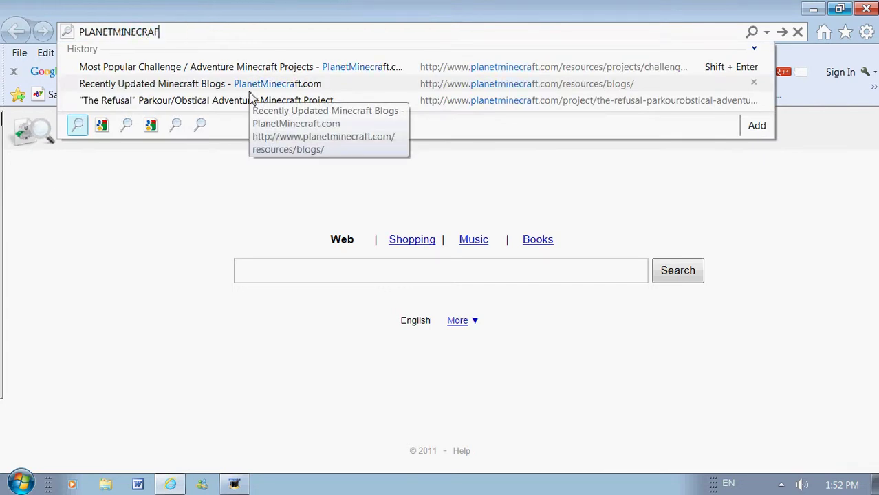
{"action": "type", "text": "T.CO"}
{"action": "key", "text": "Return"}
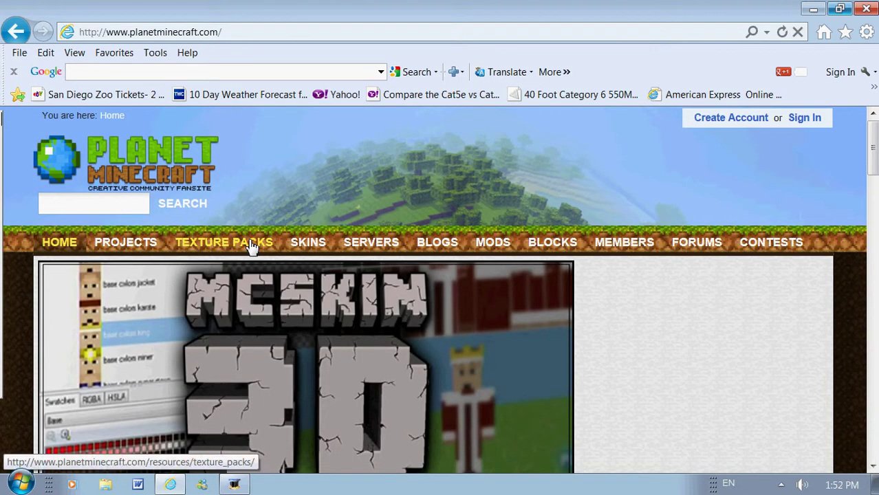
Filter Planet Minecraft projects to Challenge / Adventure and scroll to SS Parkour Map
{"action": "left_click", "coordinate": [159, 252]}
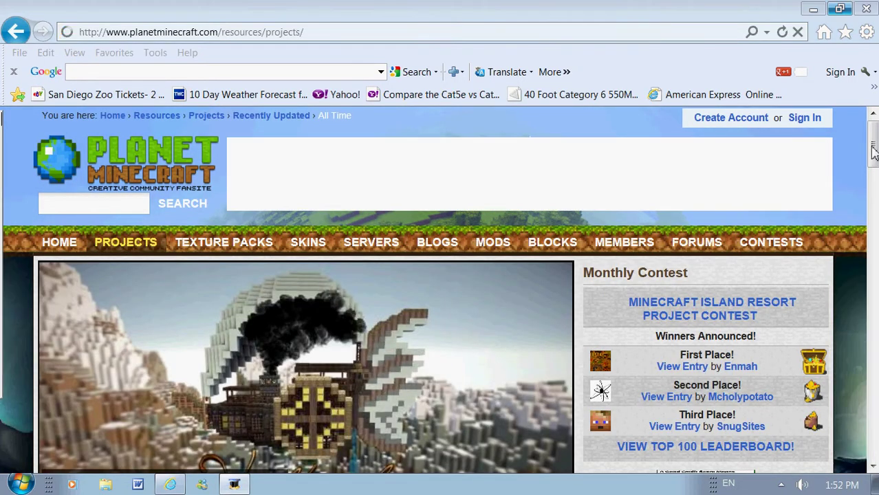
{"action": "left_click_drag", "start_coordinate": [874, 153], "coordinate": [841, 196]}
{"action": "left_click", "coordinate": [138, 159]}
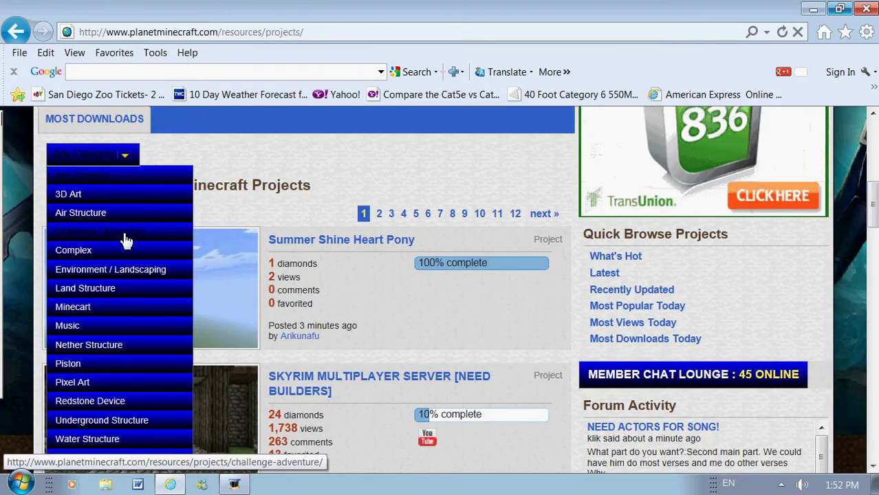
{"action": "left_click", "coordinate": [121, 234]}
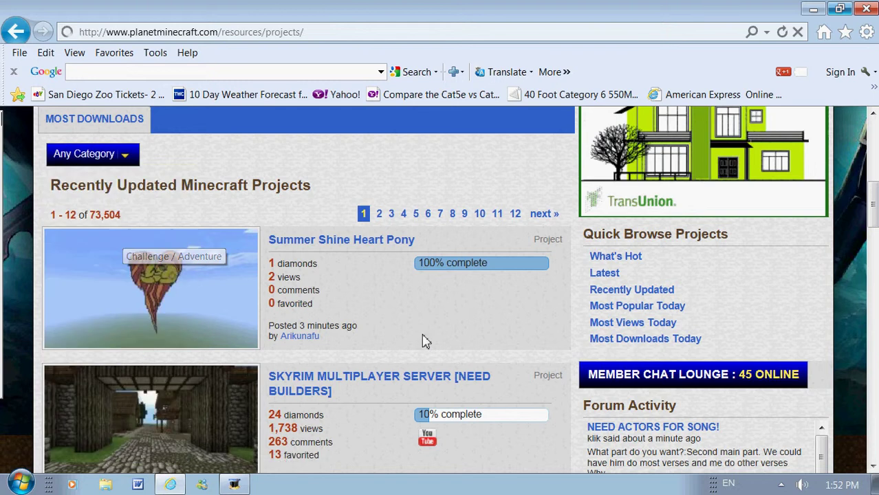
{"action": "scroll", "coordinate": [375, 330], "scroll_direction": "down", "scroll_amount": 3}
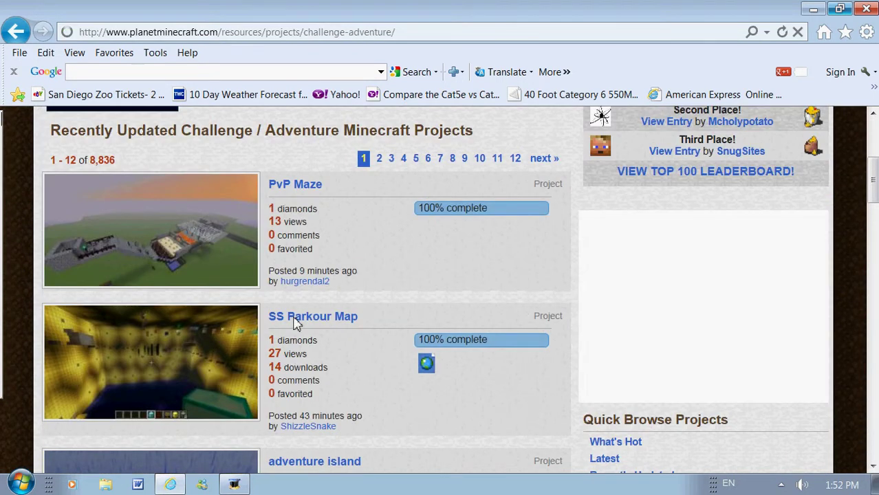
Open the SS Parkour Map project and follow its Minecraft World Save download link
{"action": "left_click", "coordinate": [339, 354]}
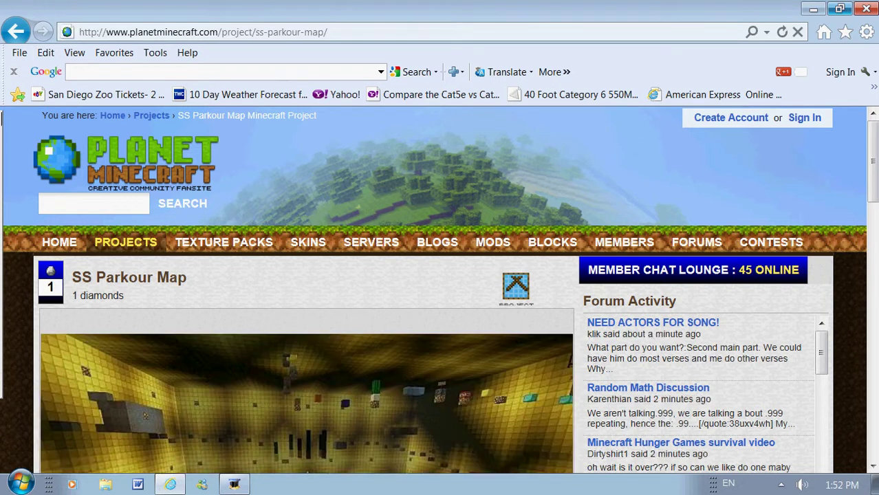
{"action": "scroll", "coordinate": [441, 289], "scroll_direction": "down", "scroll_amount": 2}
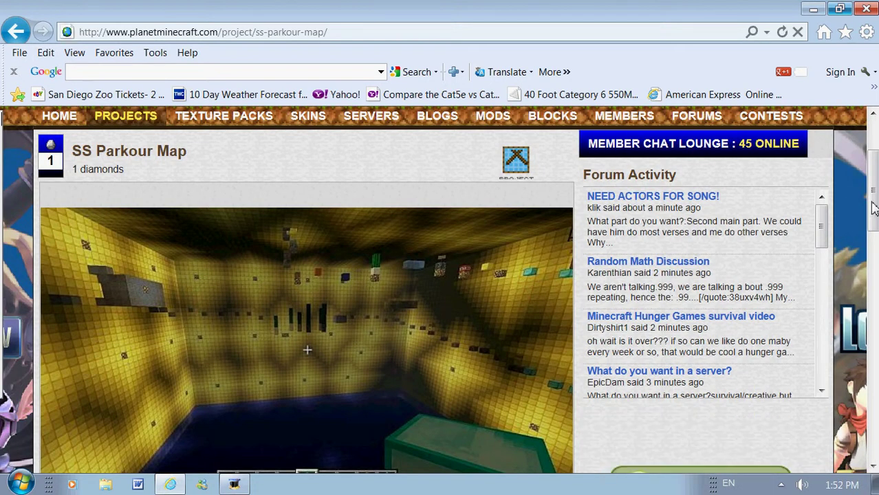
{"action": "left_click_drag", "start_coordinate": [872, 209], "coordinate": [873, 315]}
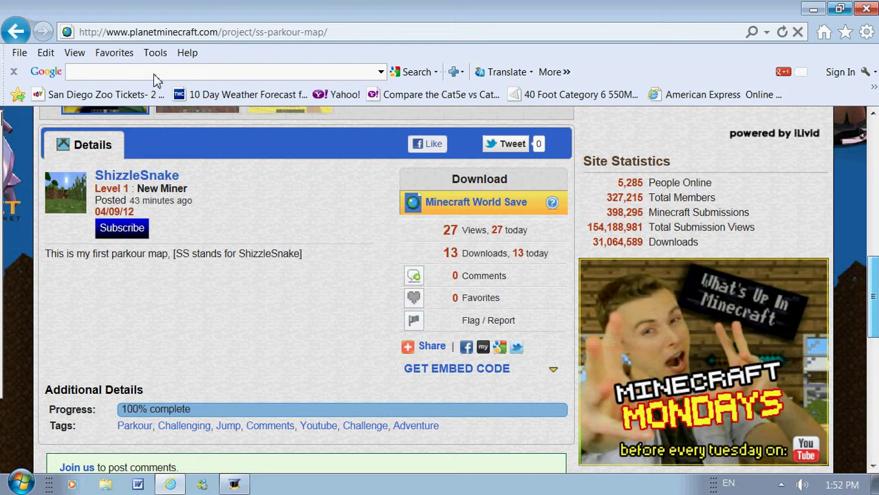
{"action": "left_click", "coordinate": [526, 267]}
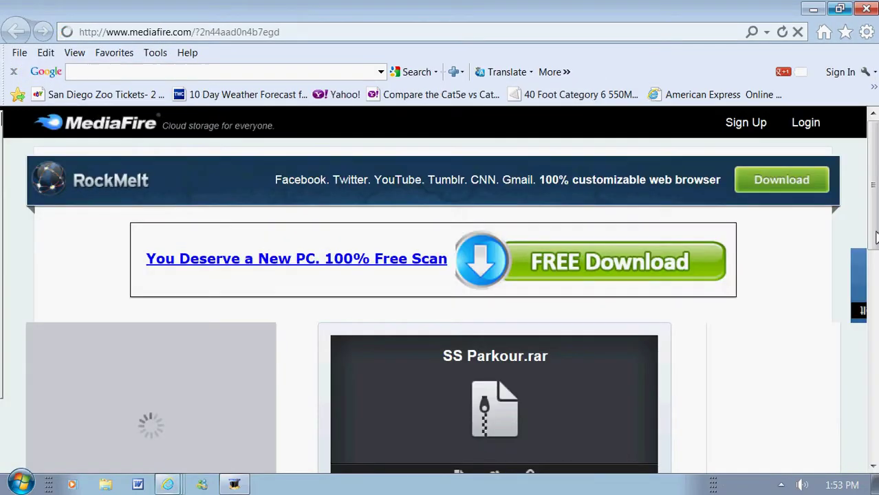
Save SS Parkour.rar from MediaFire to the Desktop with Save as, then close that window
{"action": "scroll", "coordinate": [875, 191], "scroll_direction": "down", "scroll_amount": 2}
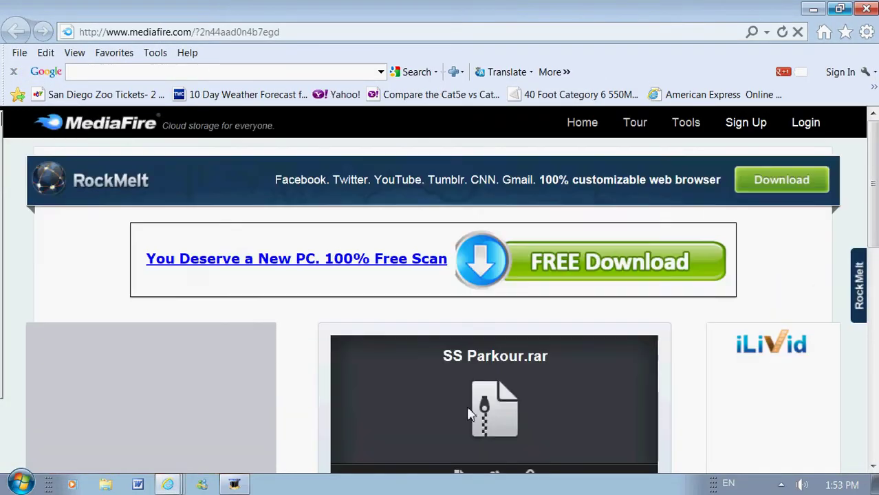
{"action": "scroll", "coordinate": [498, 404], "scroll_direction": "down", "scroll_amount": 3}
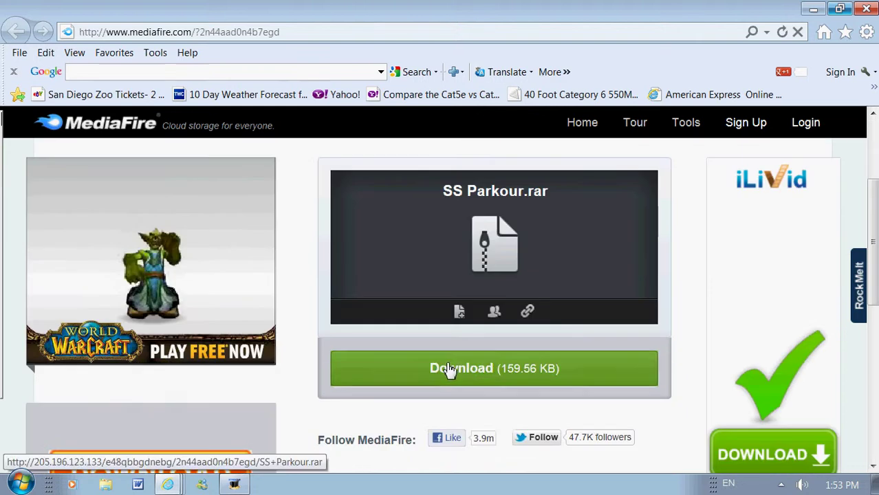
{"action": "left_click", "coordinate": [448, 369]}
{"action": "left_click", "coordinate": [655, 457]}
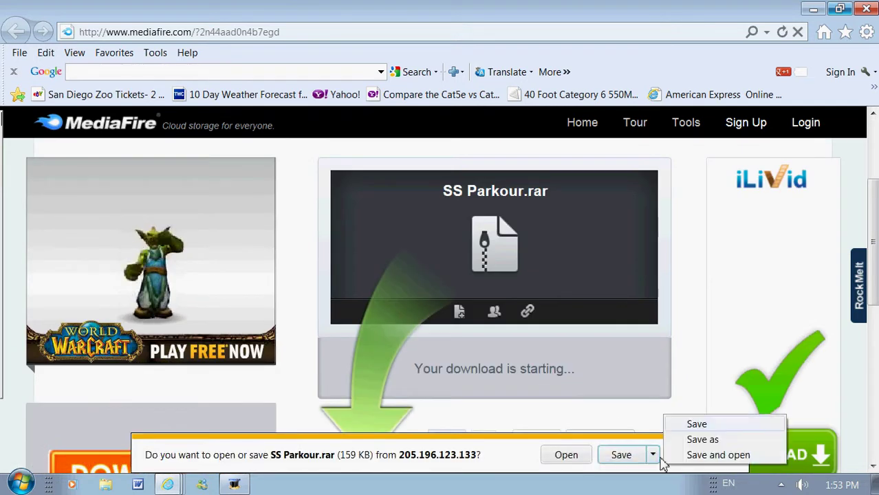
{"action": "left_click", "coordinate": [702, 439]}
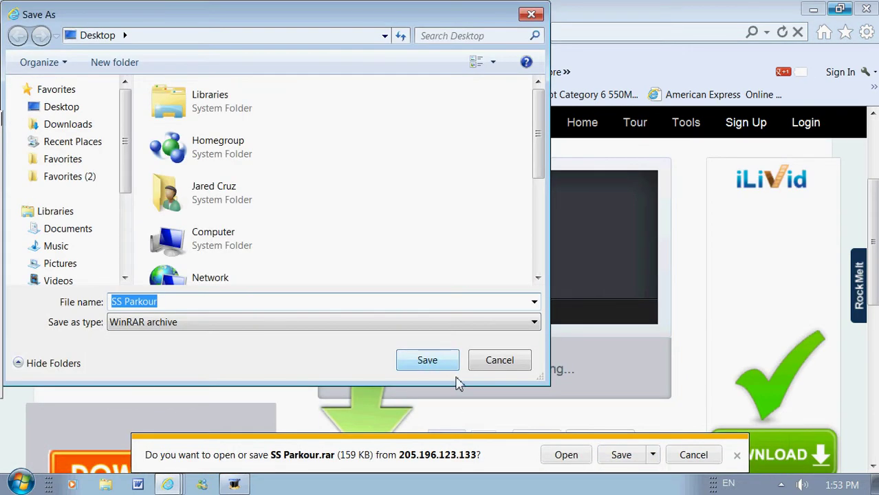
{"action": "left_click", "coordinate": [427, 360]}
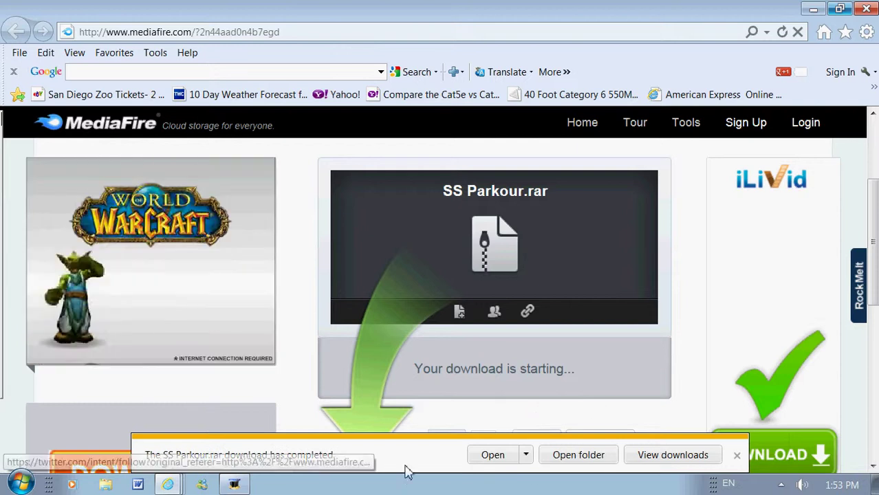
{"action": "left_click", "coordinate": [866, 8]}
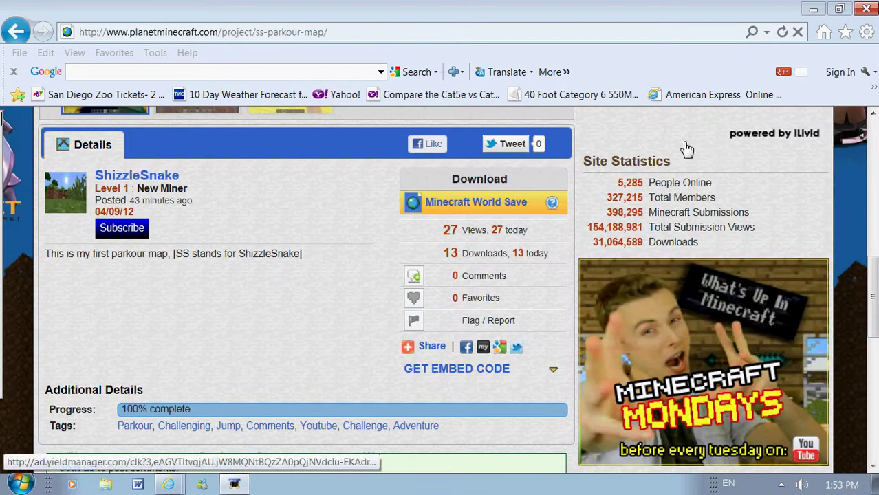
Google 'winrar archiver windows 7 free' and close the results window
{"action": "left_click", "coordinate": [165, 73]}
{"action": "type", "text": "winrar a"}
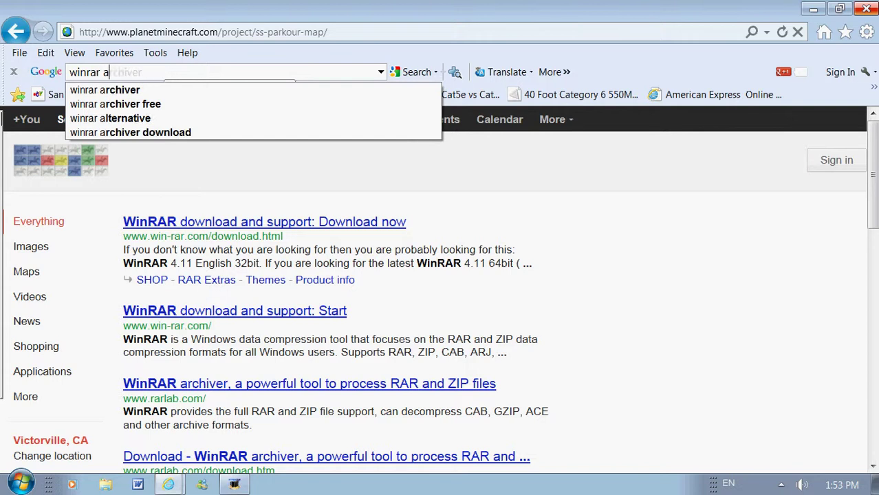
{"action": "type", "text": "rchiver wib"}
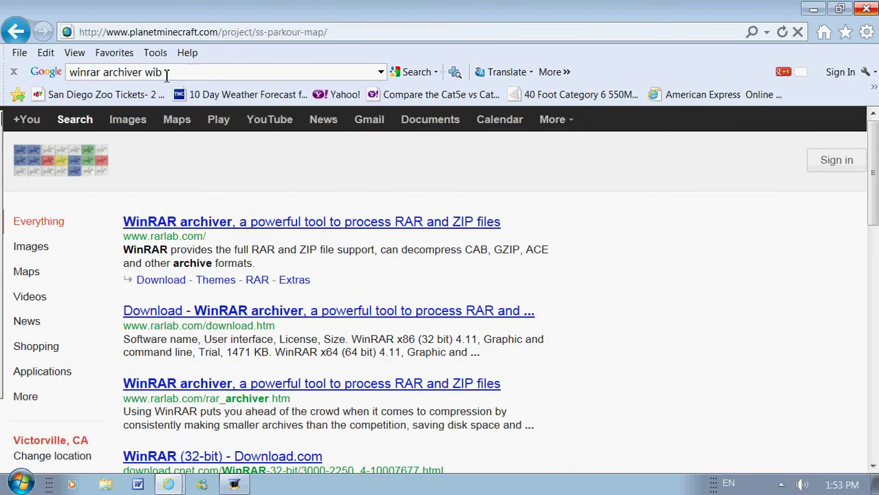
{"action": "key", "text": "BackSpace"}
{"action": "type", "text": "ndows"}
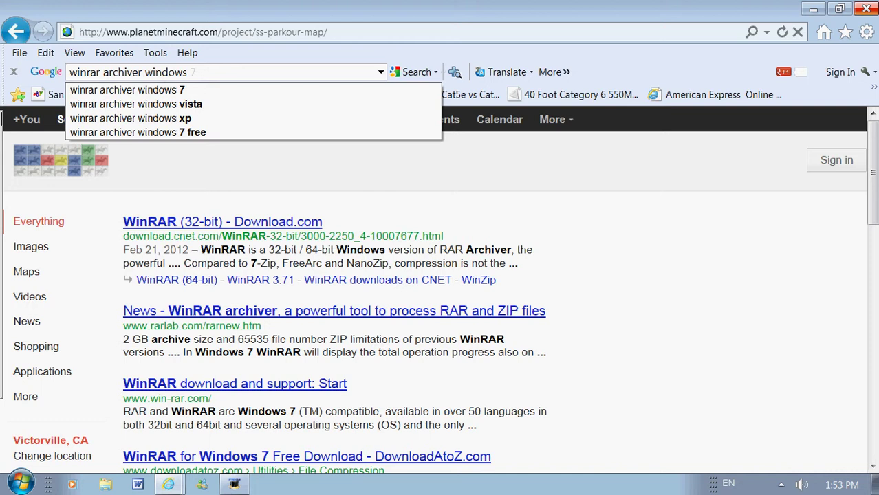
{"action": "type", "text": " 7"}
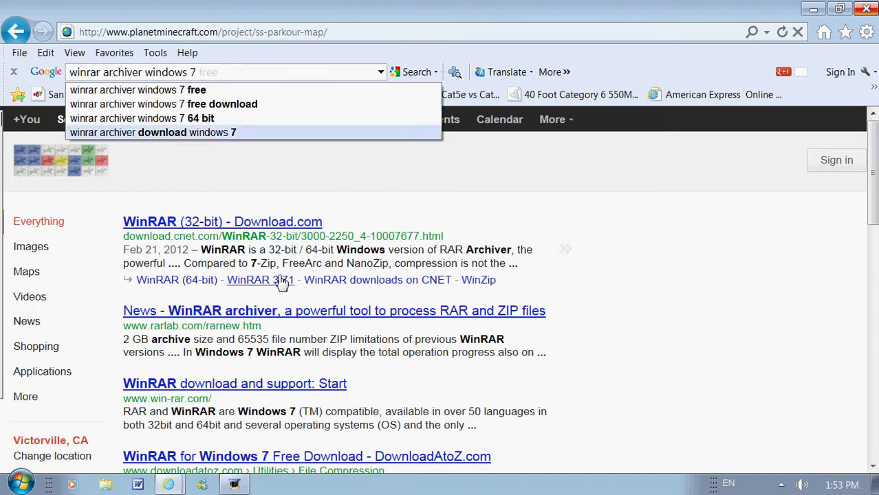
{"action": "left_click", "coordinate": [197, 91]}
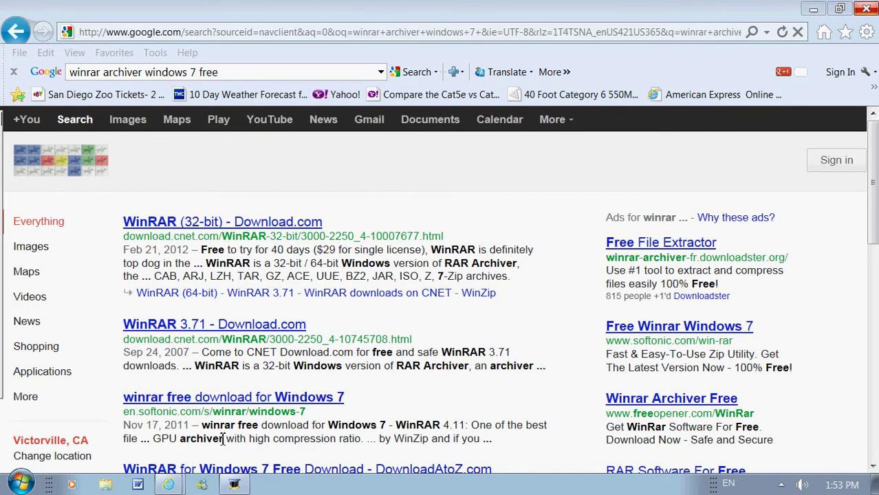
{"action": "left_click", "coordinate": [867, 15]}
Close the remaining browser window and reposition the SS Parkour archive icon on the desktop
{"action": "left_click", "coordinate": [867, 26]}
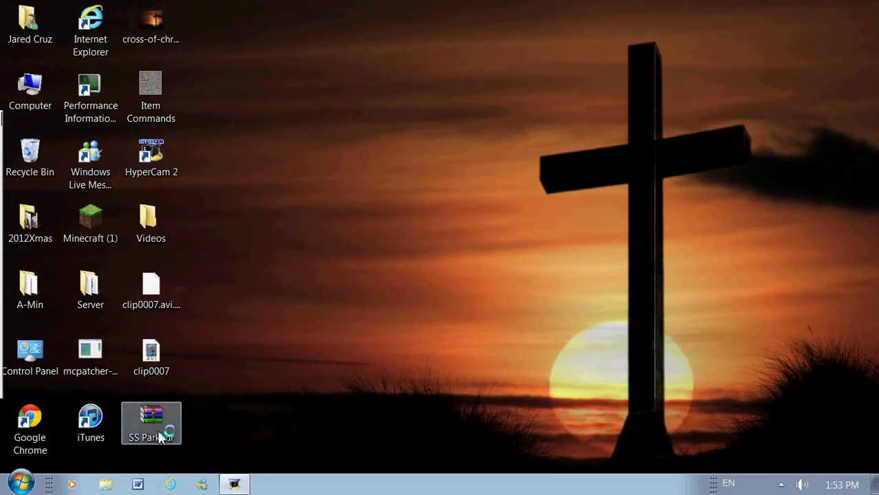
{"action": "left_click_drag", "start_coordinate": [155, 441], "coordinate": [193, 424]}
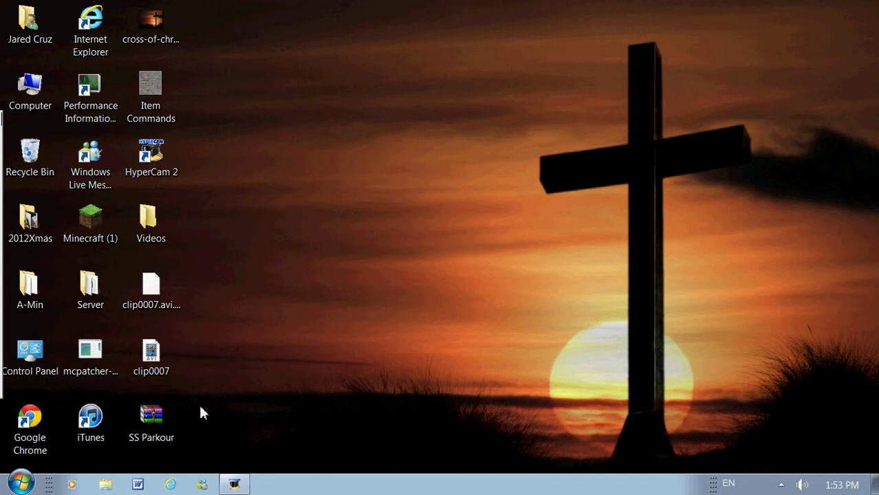
{"action": "left_click", "coordinate": [160, 427]}
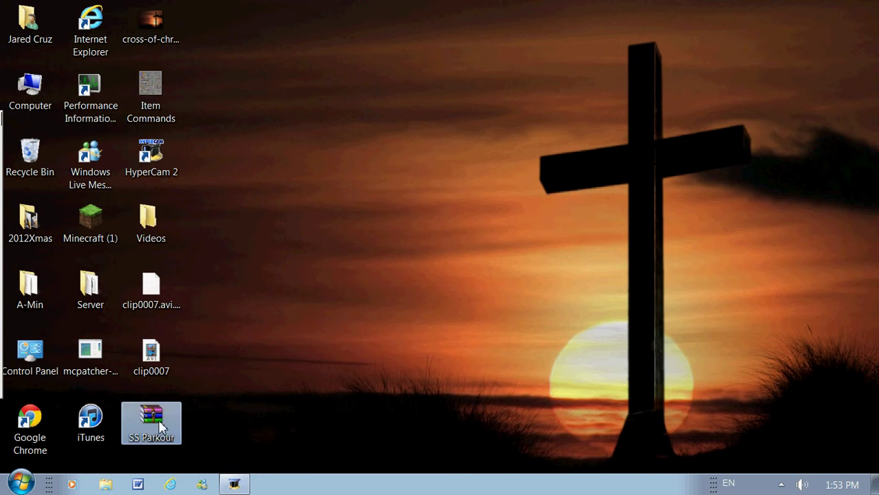
{"action": "left_click_drag", "start_coordinate": [270, 406], "coordinate": [182, 452]}
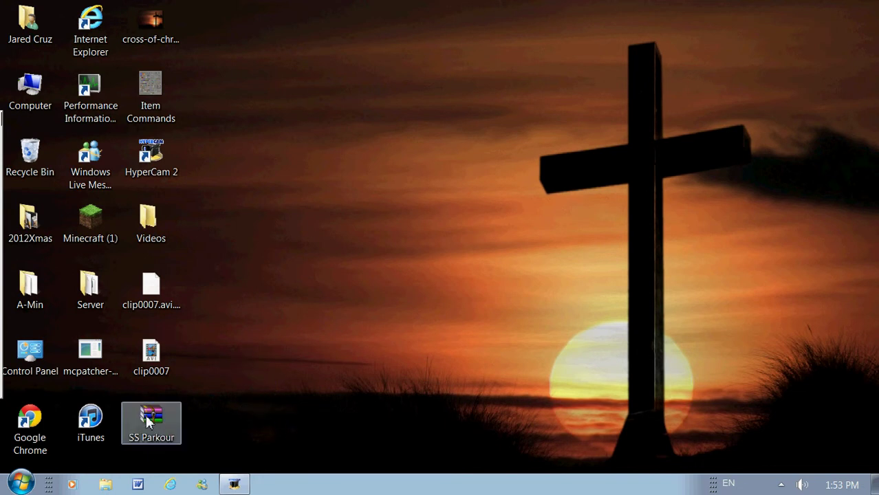
{"action": "left_click", "coordinate": [234, 381]}
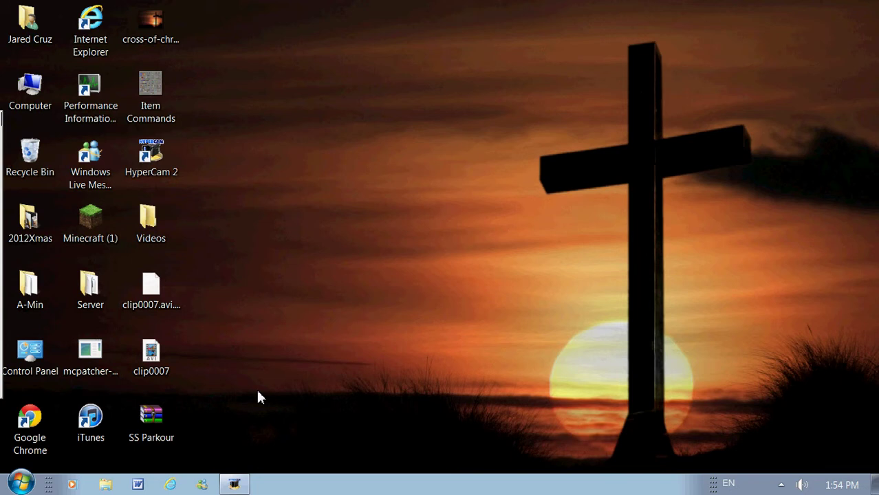
Extract the SS Parkour archive here and move the extracted folder beside Minecraft (1)
{"action": "right_click", "coordinate": [149, 424]}
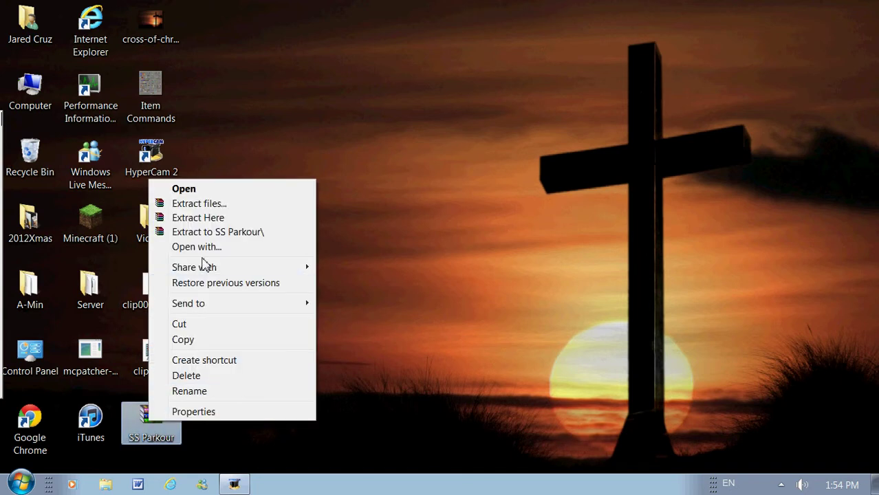
{"action": "left_click", "coordinate": [198, 218]}
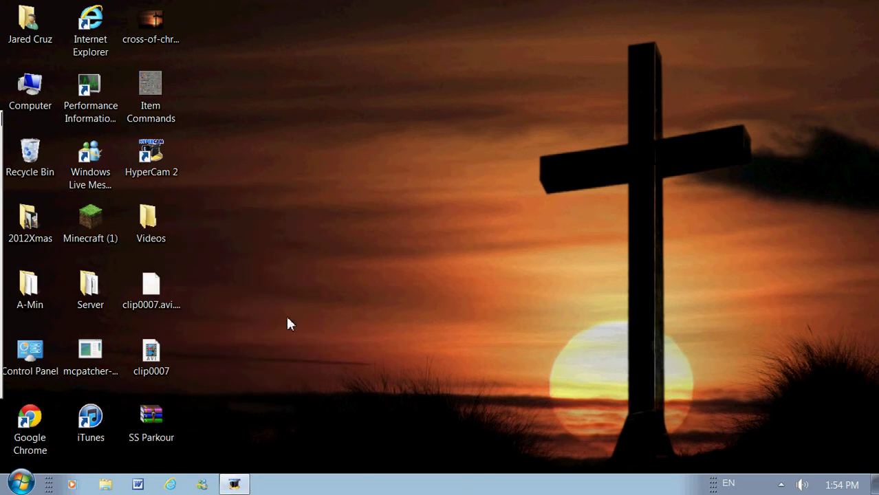
{"action": "right_click", "coordinate": [152, 421]}
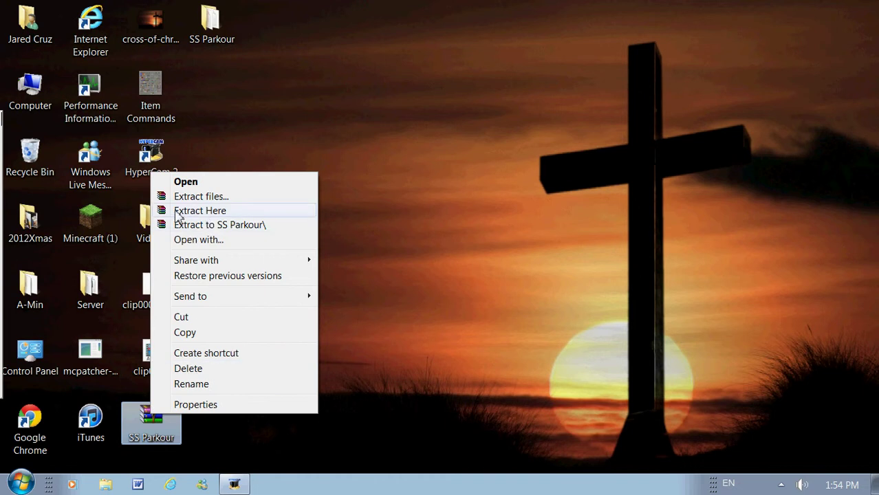
{"action": "left_click", "coordinate": [402, 255]}
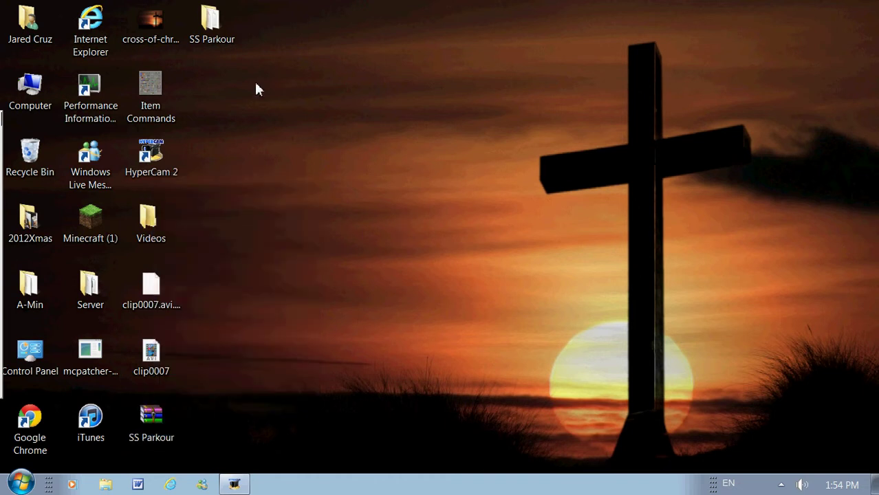
{"action": "left_click_drag", "start_coordinate": [233, 34], "coordinate": [283, 213]}
{"action": "left_click_drag", "start_coordinate": [218, 108], "coordinate": [212, 24]}
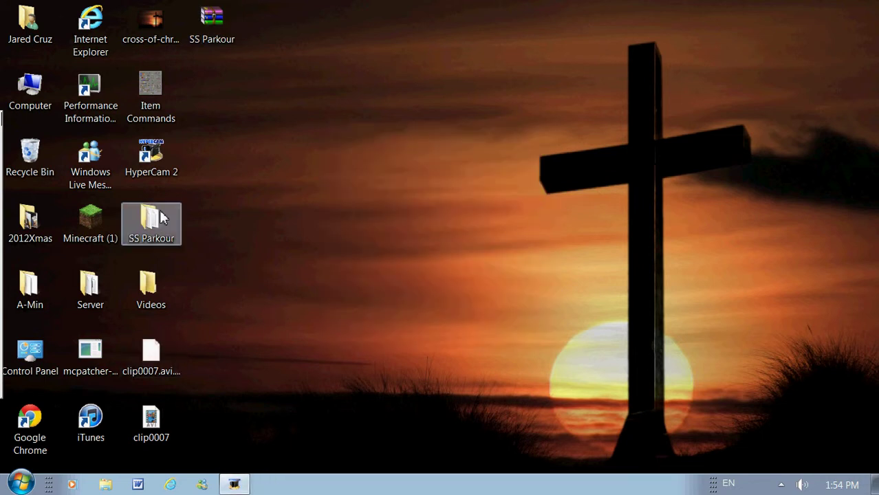
Delete the leftover SS Parkour.rar and settle the SS Parkour folder in the bottom row
{"action": "left_click", "coordinate": [221, 39]}
{"action": "right_click", "coordinate": [180, 3]}
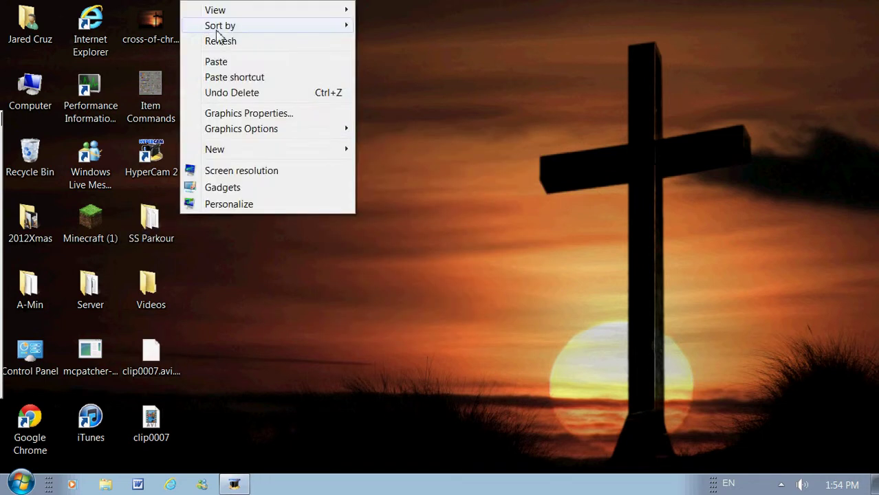
{"action": "left_click", "coordinate": [469, 114]}
{"action": "right_click", "coordinate": [211, 24]}
{"action": "left_click", "coordinate": [250, 219]}
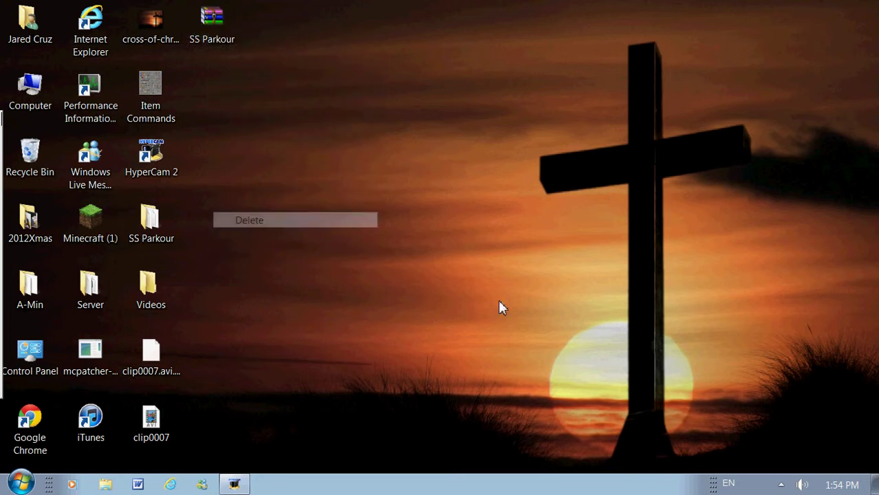
{"action": "left_click_drag", "start_coordinate": [141, 227], "coordinate": [237, 468]}
{"action": "left_click_drag", "start_coordinate": [161, 432], "coordinate": [214, 421]}
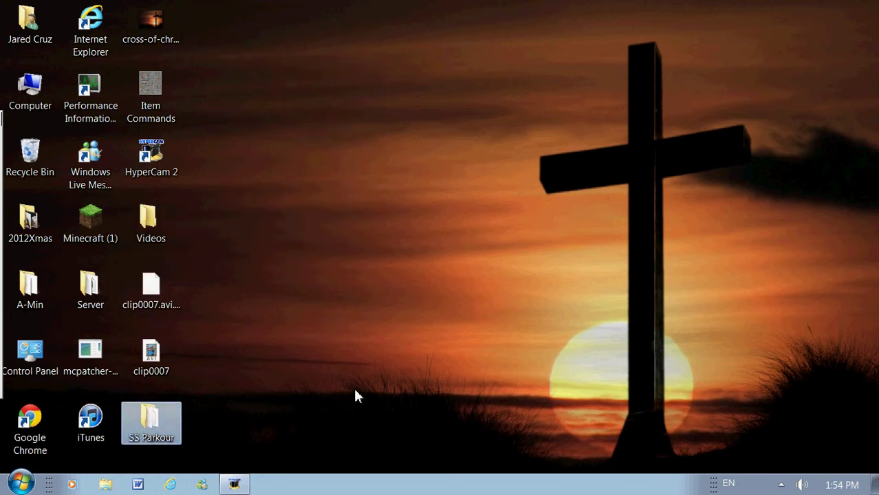
Open the saves folder via %appdata% > Roaming > .minecraft
{"action": "left_click", "coordinate": [355, 396]}
{"action": "left_click", "coordinate": [22, 485]}
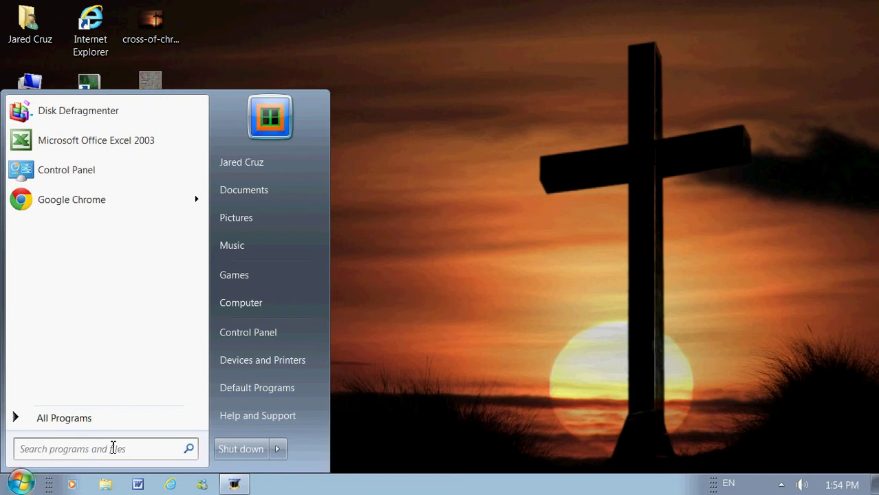
{"action": "type", "text": "%app"}
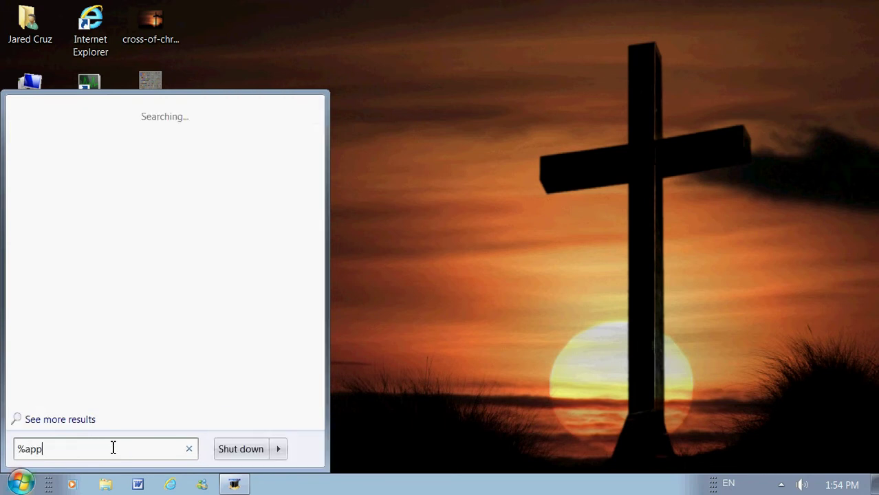
{"action": "type", "text": "data%"}
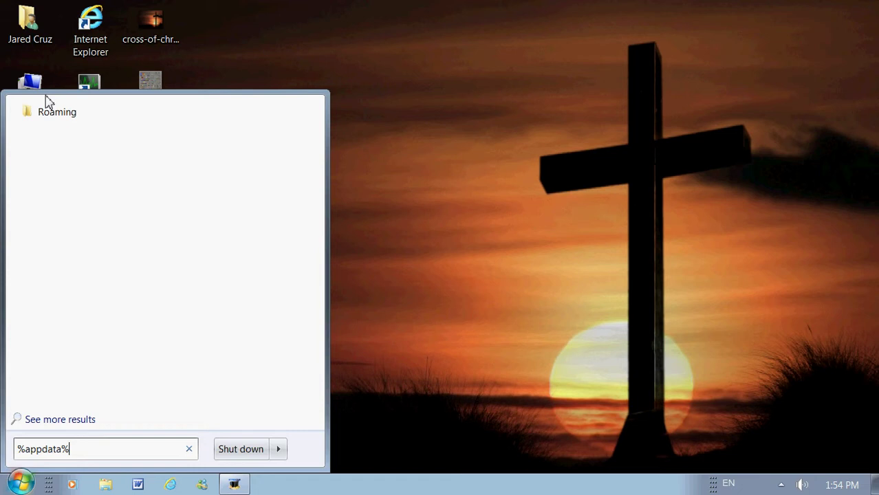
{"action": "left_click", "coordinate": [63, 114]}
{"action": "scroll", "coordinate": [334, 361], "scroll_direction": "down", "scroll_amount": 7}
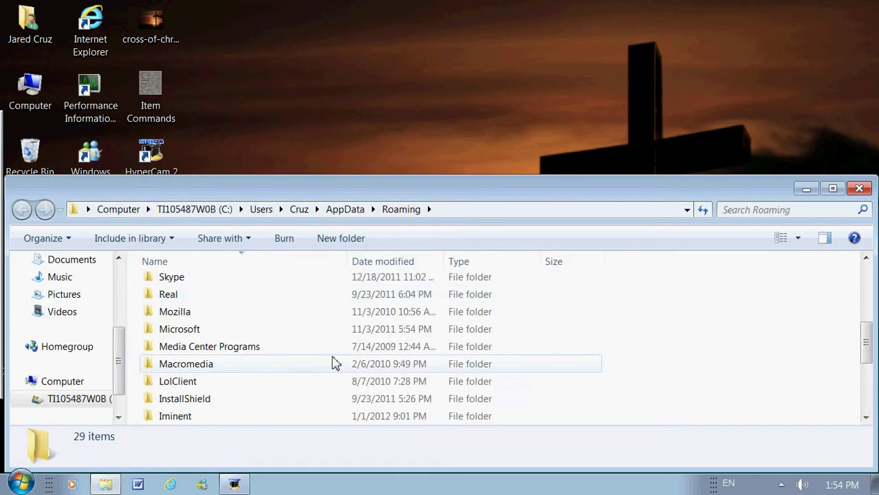
{"action": "double_click", "coordinate": [180, 417]}
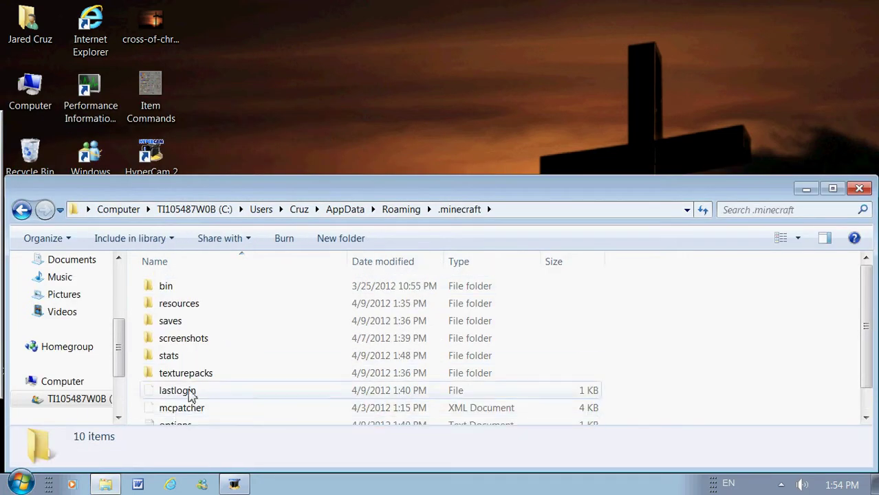
{"action": "left_click", "coordinate": [186, 325]}
{"action": "double_click", "coordinate": [172, 321]}
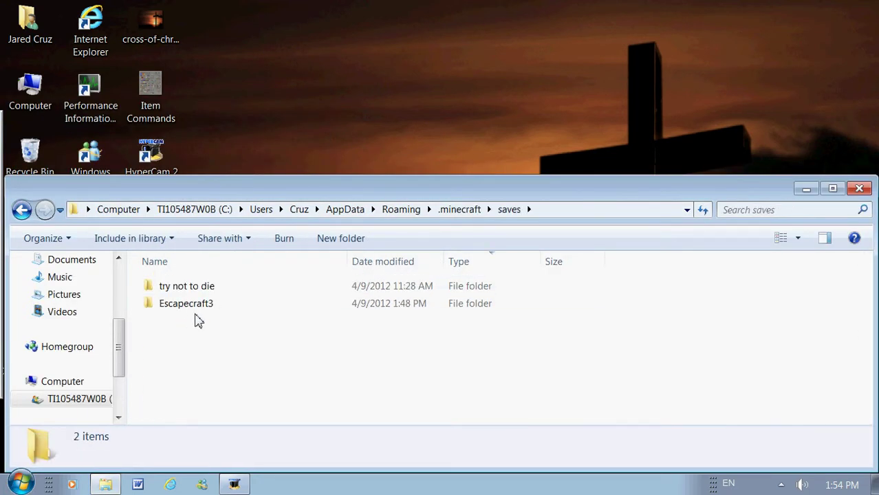
Delete the Escapecraft3 world, leaving only 'try not to die'
{"action": "right_click", "coordinate": [196, 308]}
{"action": "left_click", "coordinate": [227, 259]}
{"action": "left_click", "coordinate": [501, 306]}
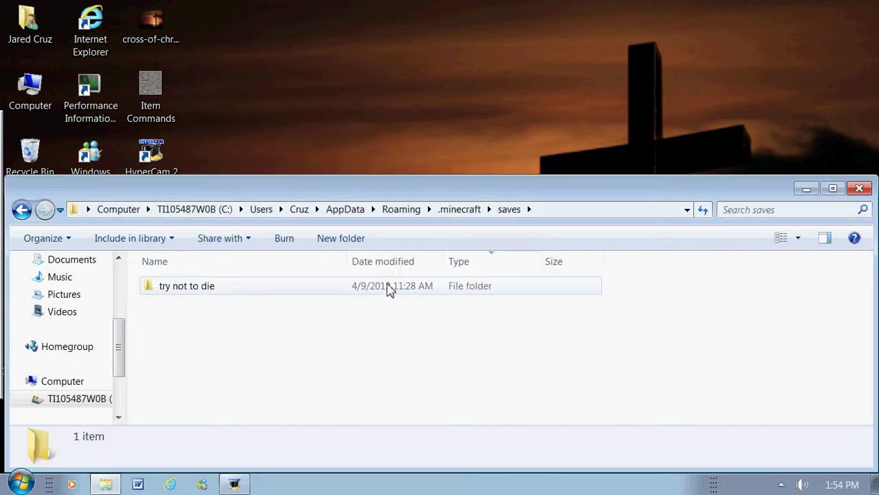
Copy the SS Parkour desktop folder into the saves window, then minimize Explorer
{"action": "left_click_drag", "start_coordinate": [267, 194], "coordinate": [475, 165]}
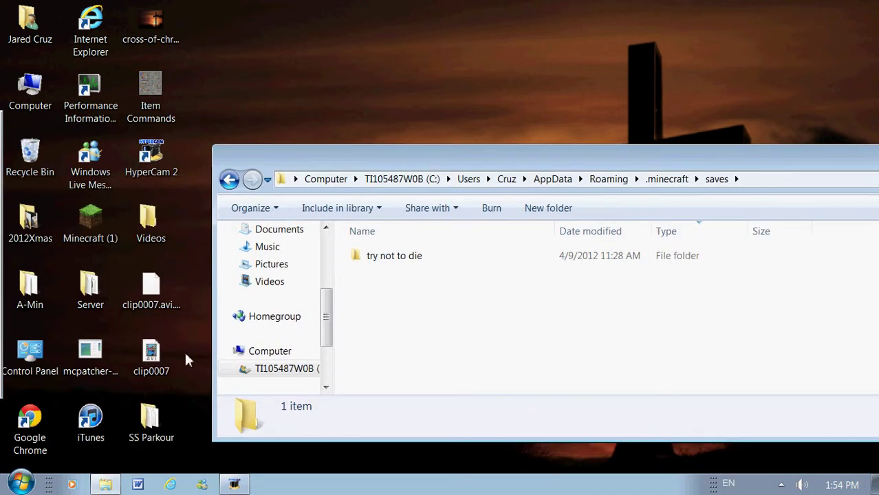
{"action": "left_click_drag", "start_coordinate": [145, 438], "coordinate": [337, 369]}
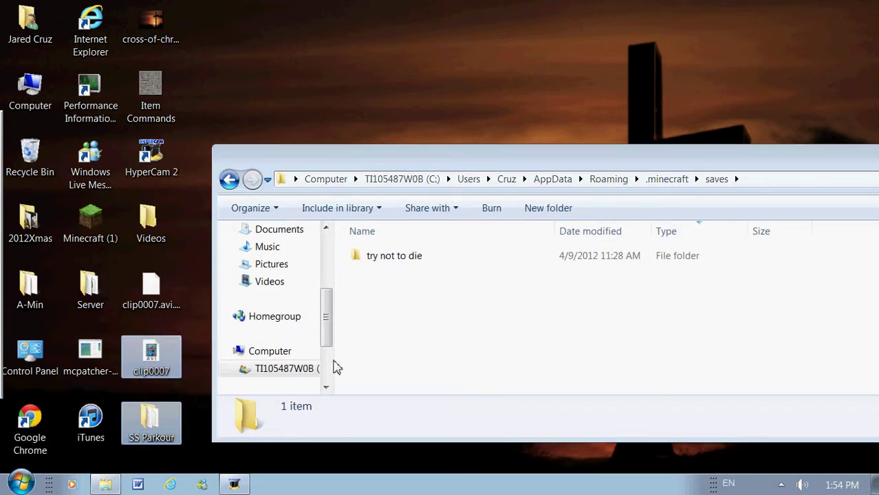
{"action": "left_click", "coordinate": [188, 345]}
{"action": "left_click_drag", "start_coordinate": [151, 421], "coordinate": [441, 318]}
{"action": "left_click_drag", "start_coordinate": [531, 149], "coordinate": [337, 139]}
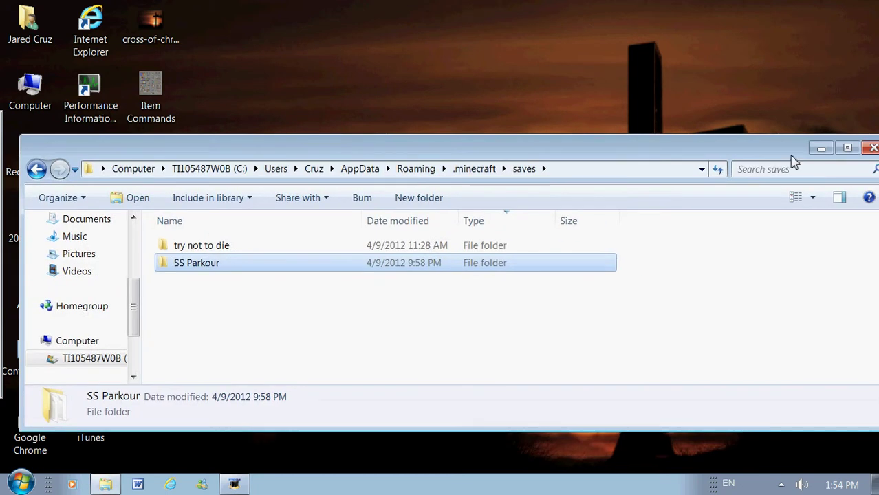
{"action": "left_click", "coordinate": [820, 150]}
Start Minecraft (1), allow it past the security warning, maximize the launcher and log in
{"action": "double_click", "coordinate": [91, 221]}
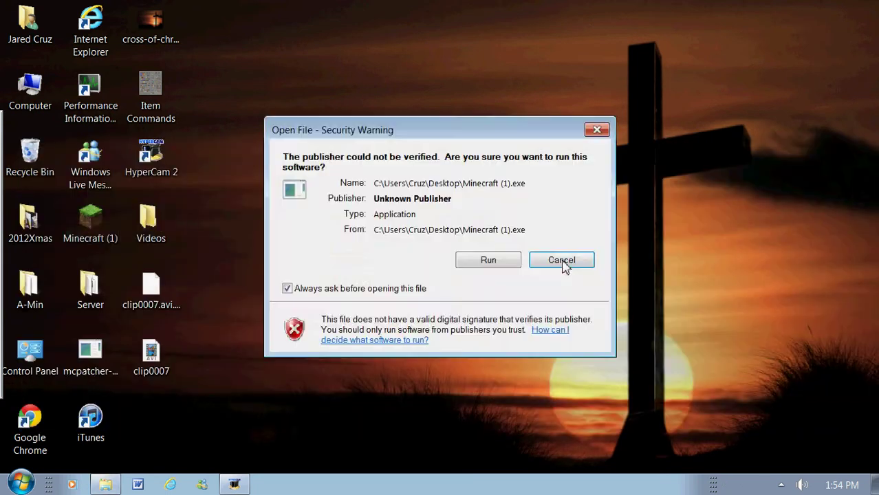
{"action": "left_click", "coordinate": [488, 260]}
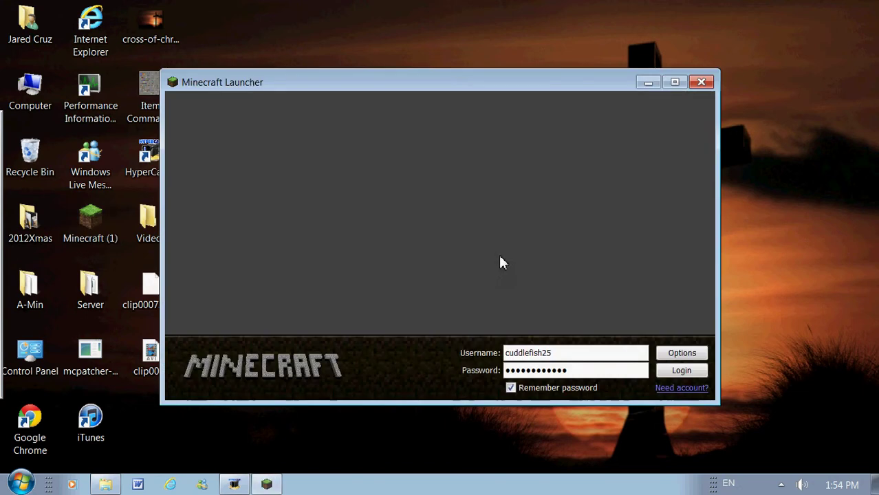
{"action": "left_click", "coordinate": [675, 83]}
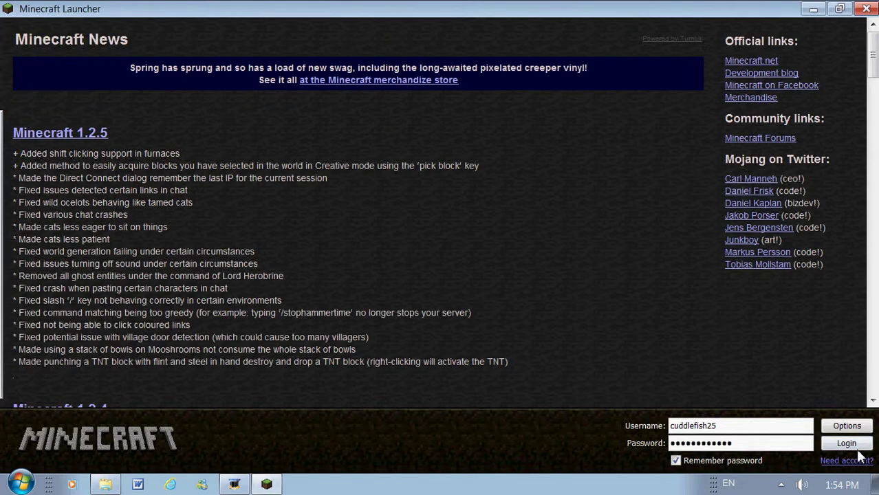
{"action": "left_click", "coordinate": [848, 445]}
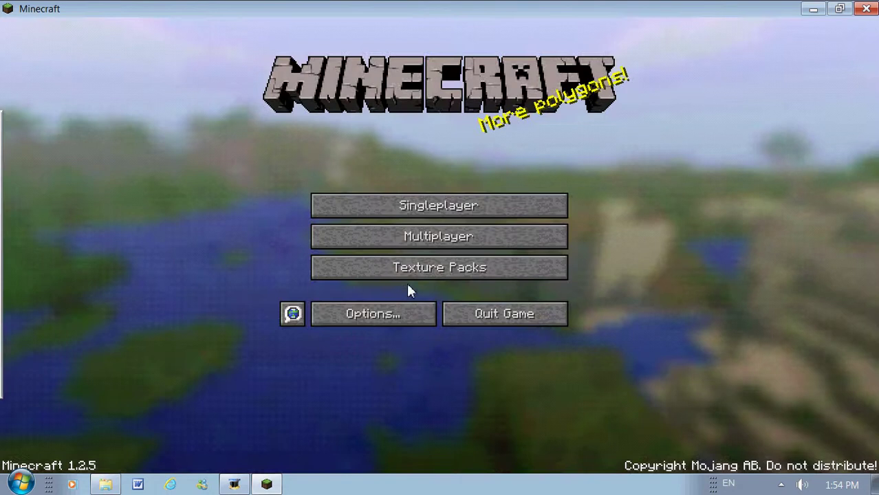
Open Singleplayer and launch the SS Parkour world from the Select World list
{"action": "left_click", "coordinate": [406, 208]}
{"action": "double_click", "coordinate": [356, 210]}
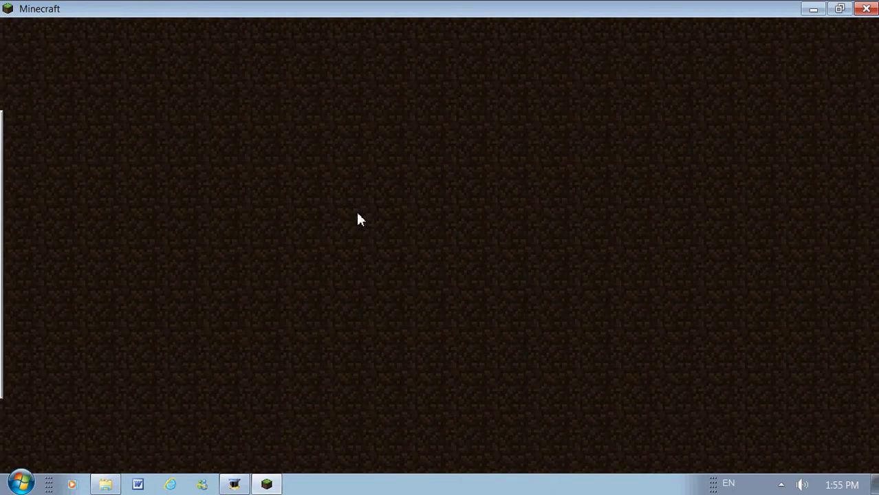